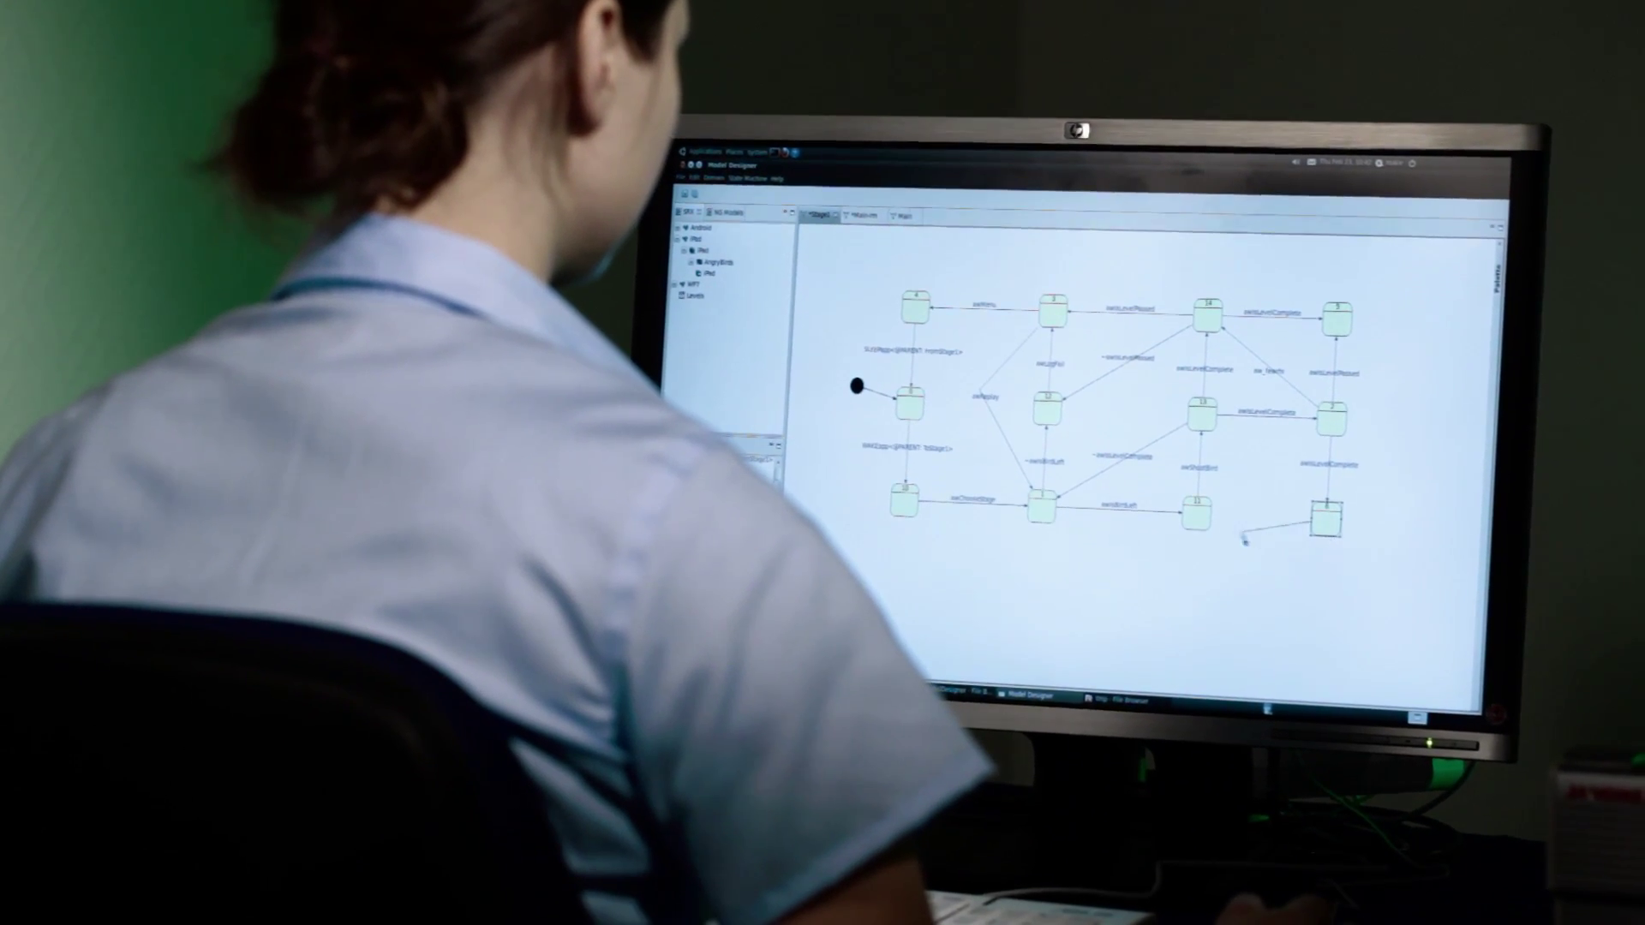
Start a new transition from state 1 in the Stage1 state machine
left_click(1195, 518)
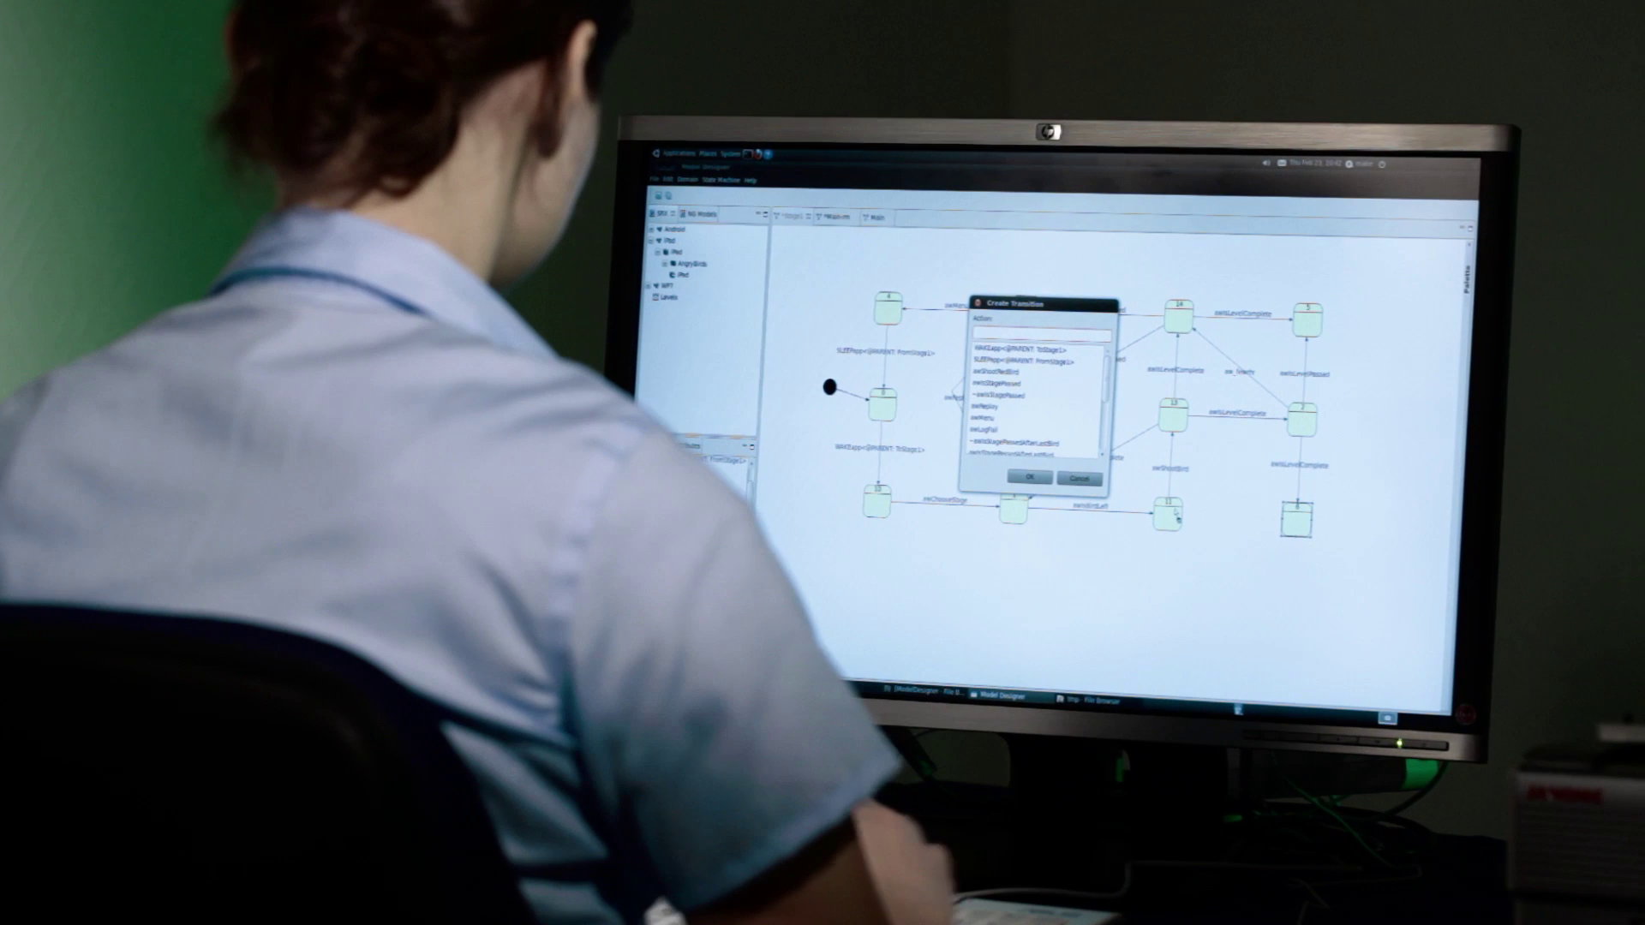
type("swi")
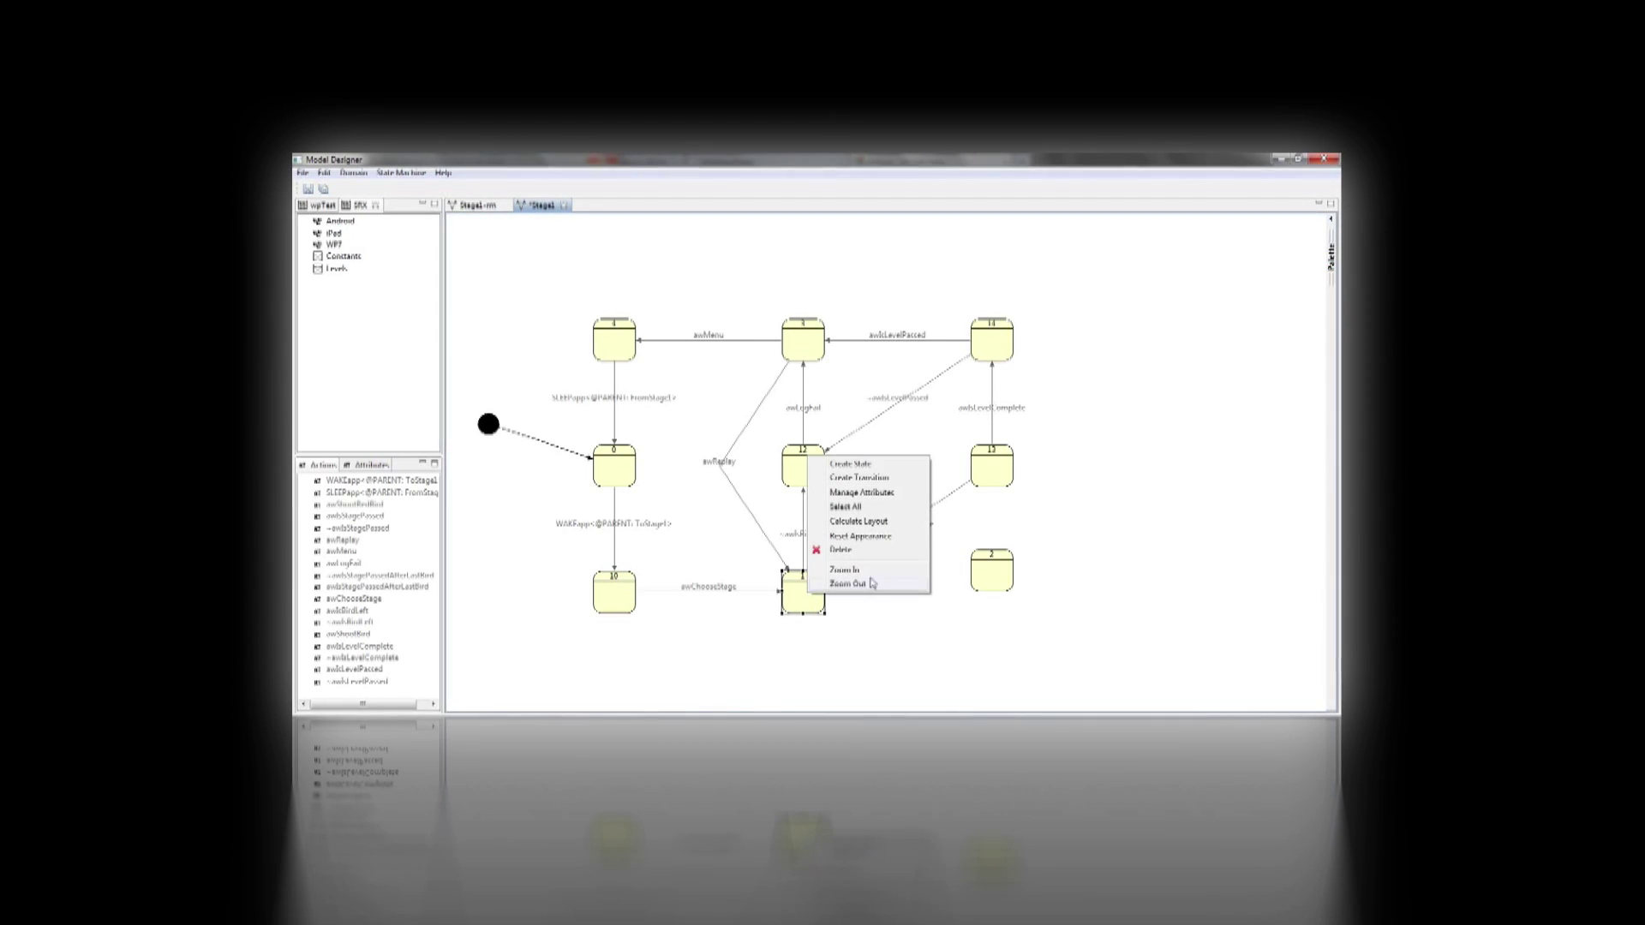
Connect state 1 to state 2 with awbBirdLeft, then draw a transition from state 2 to state 13
left_click(992, 578)
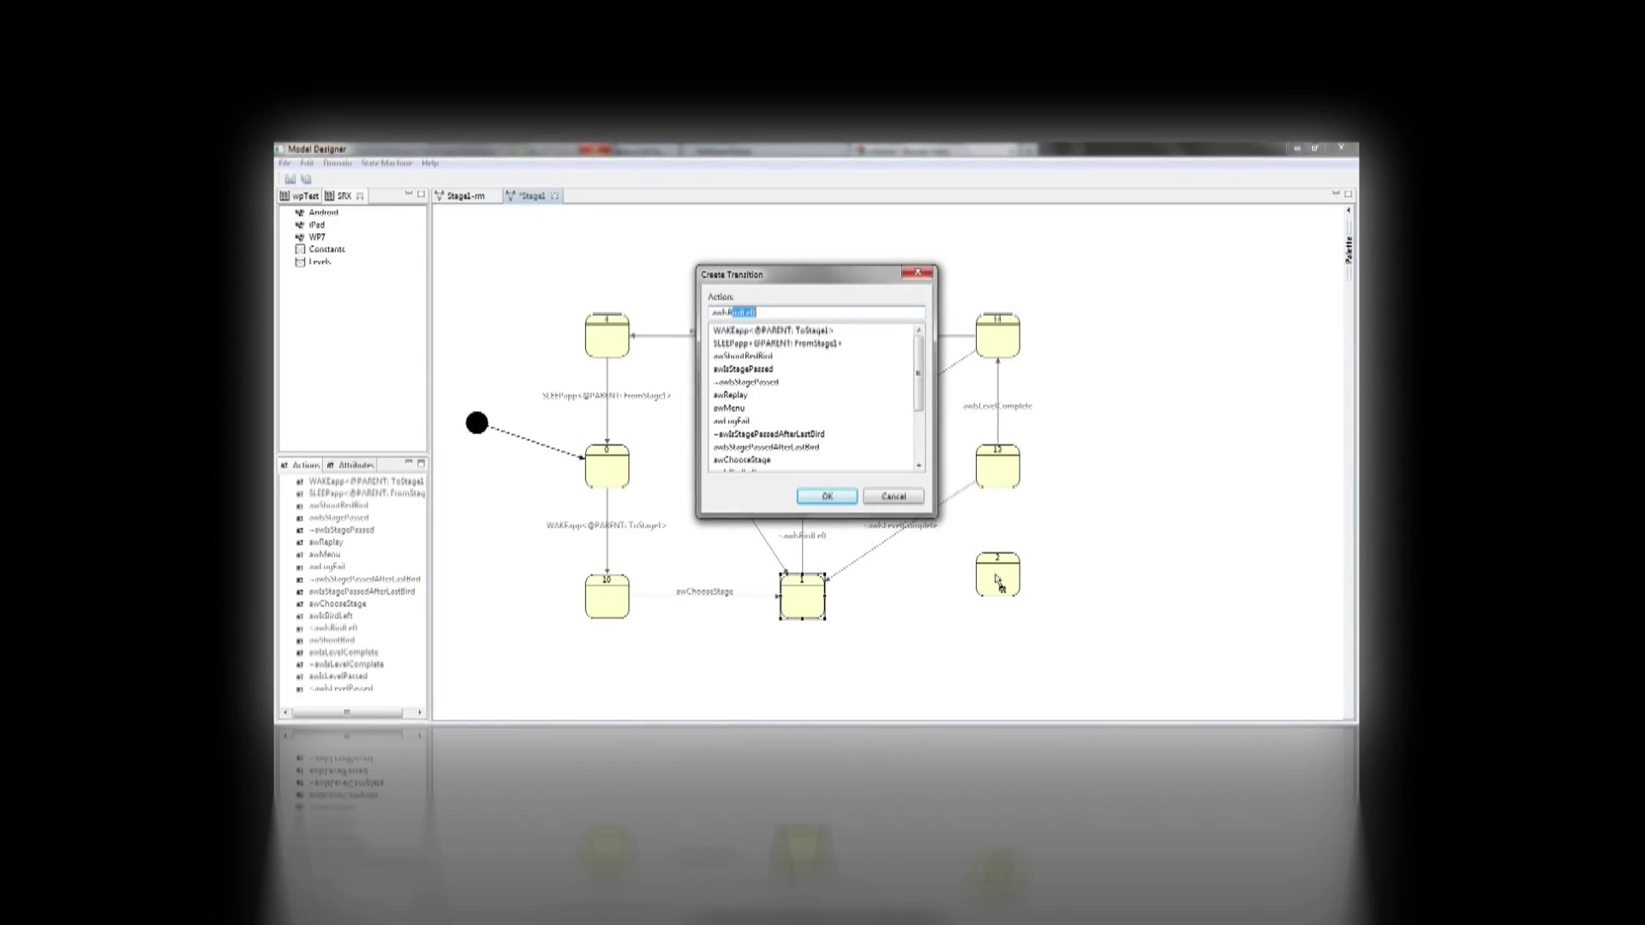
key("Return")
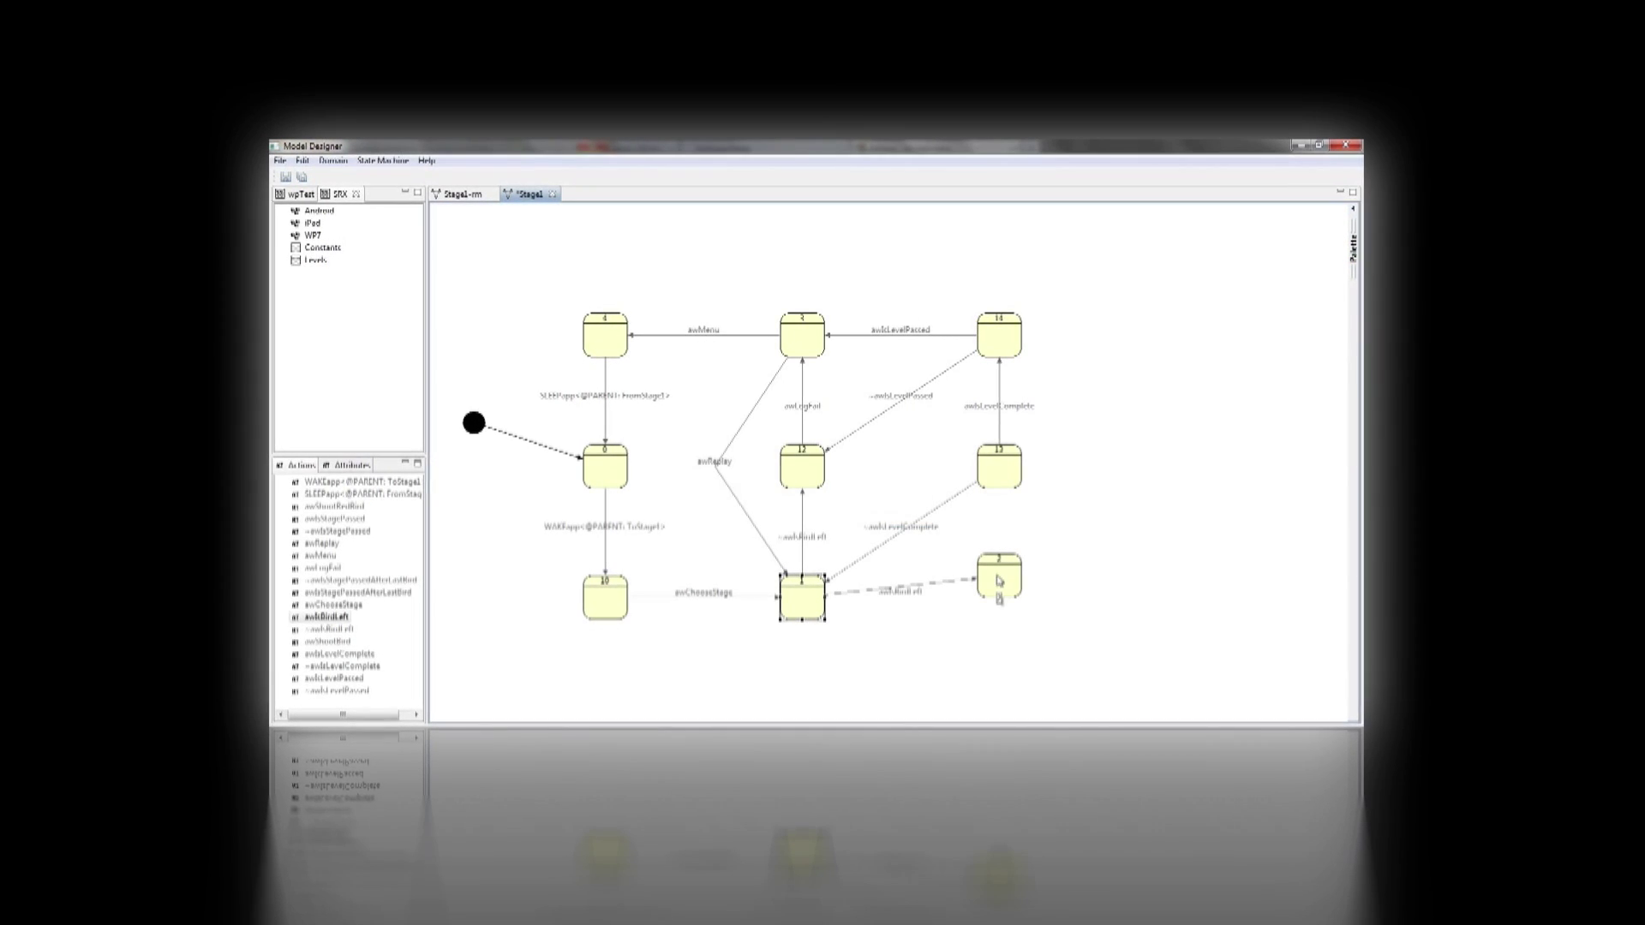
right_click(1000, 583)
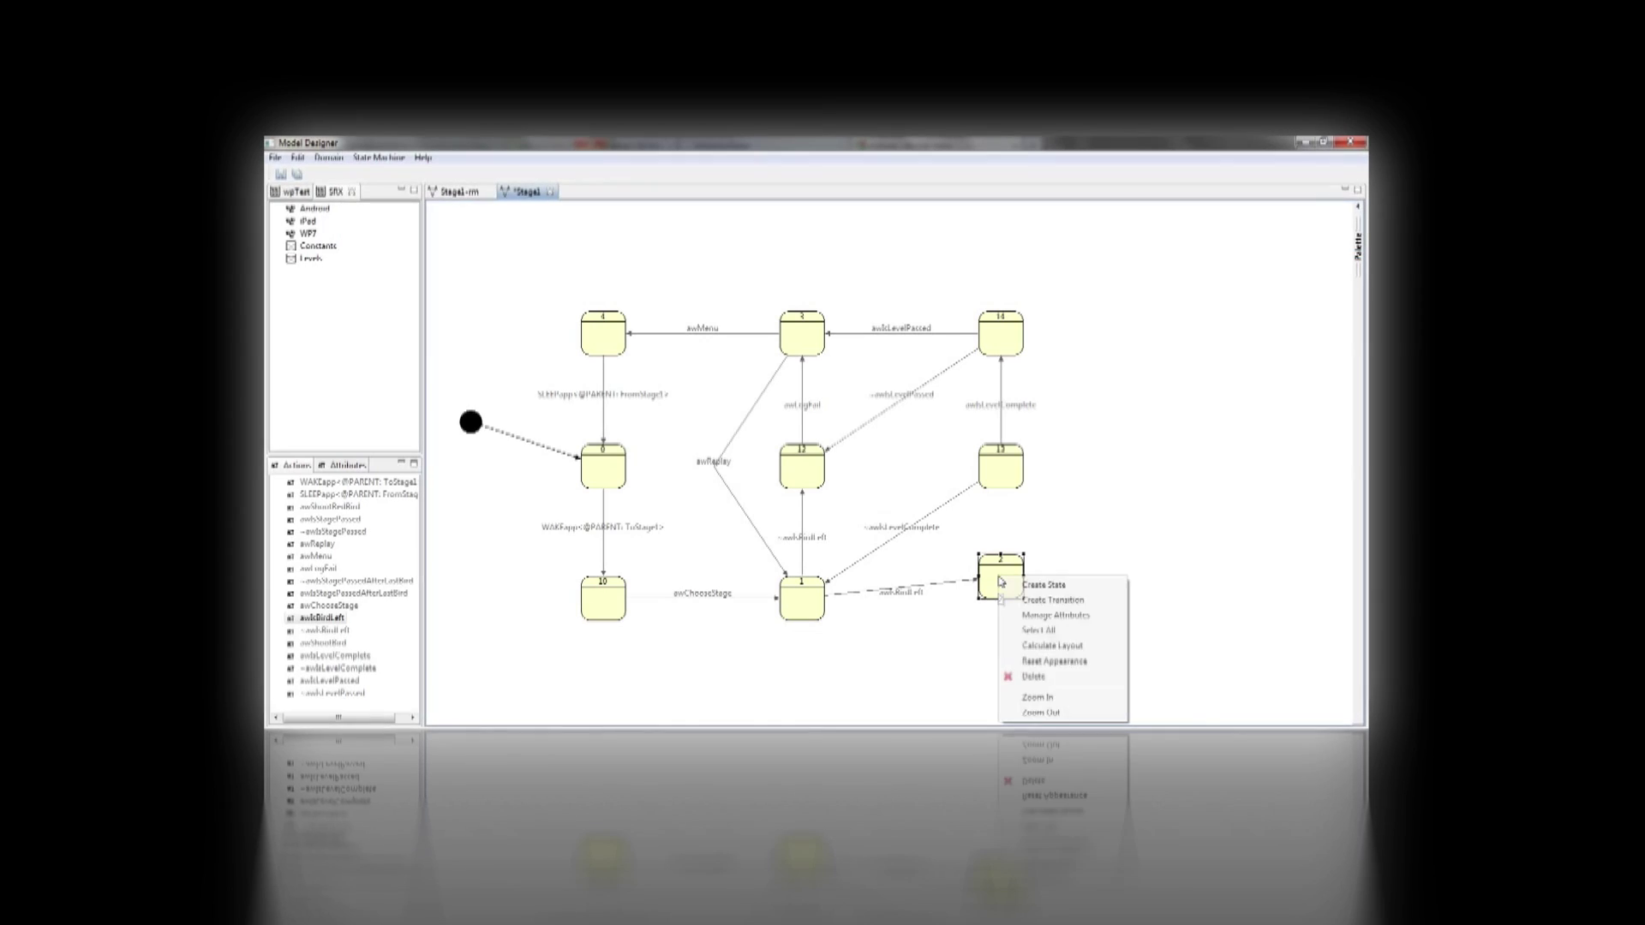
left_click(1011, 602)
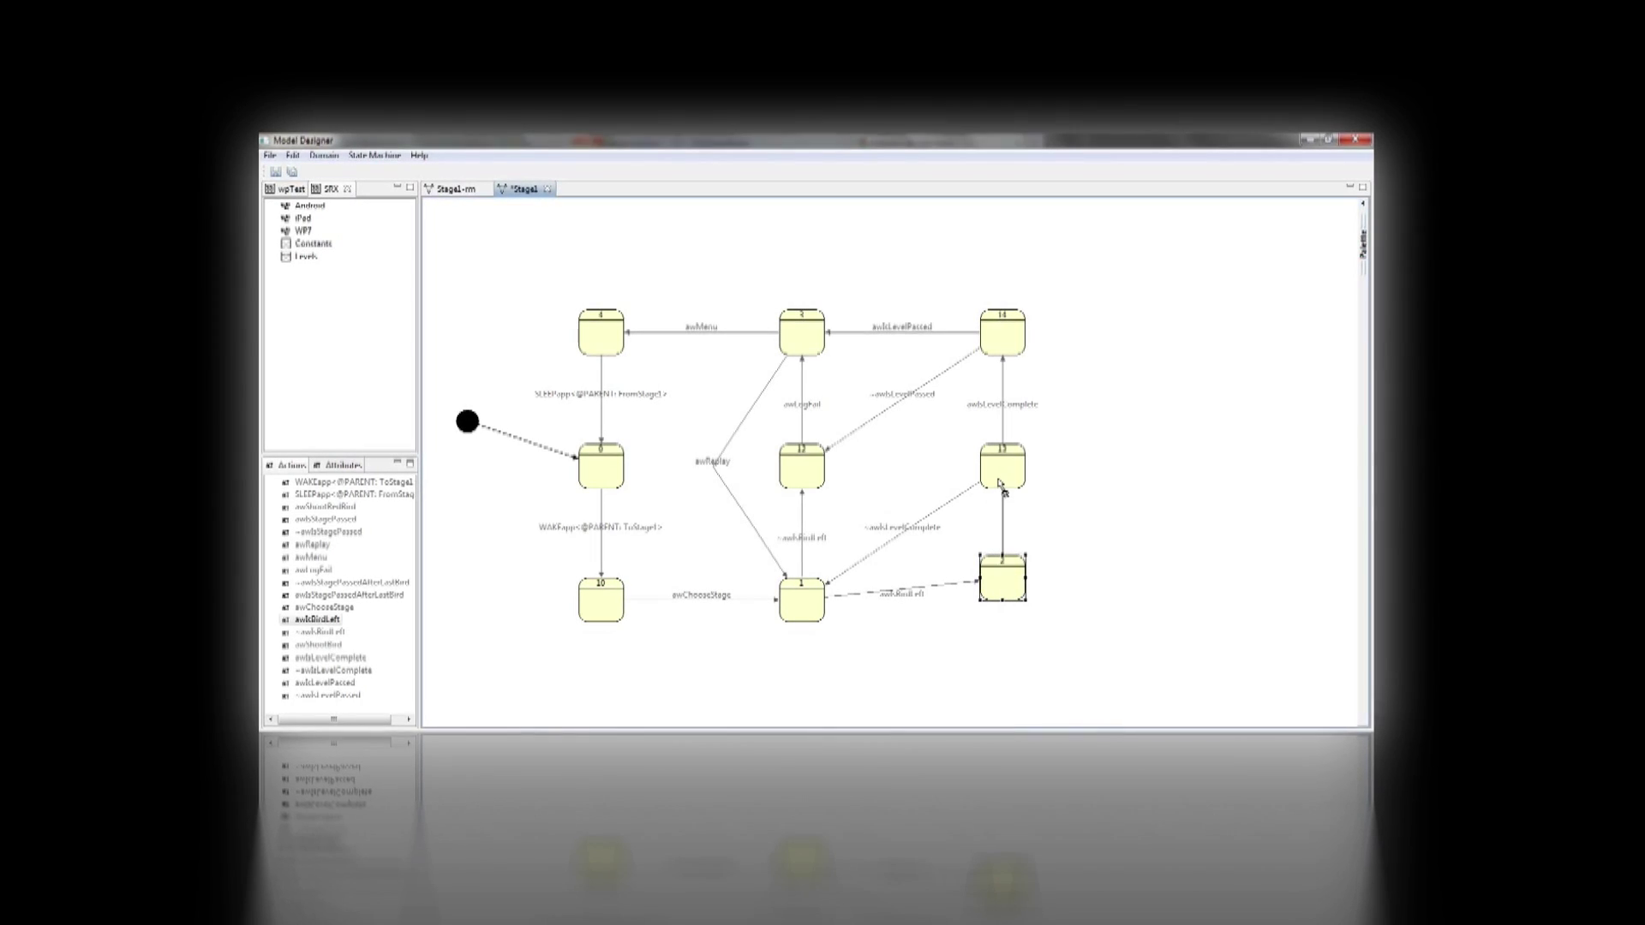
left_click(1000, 485)
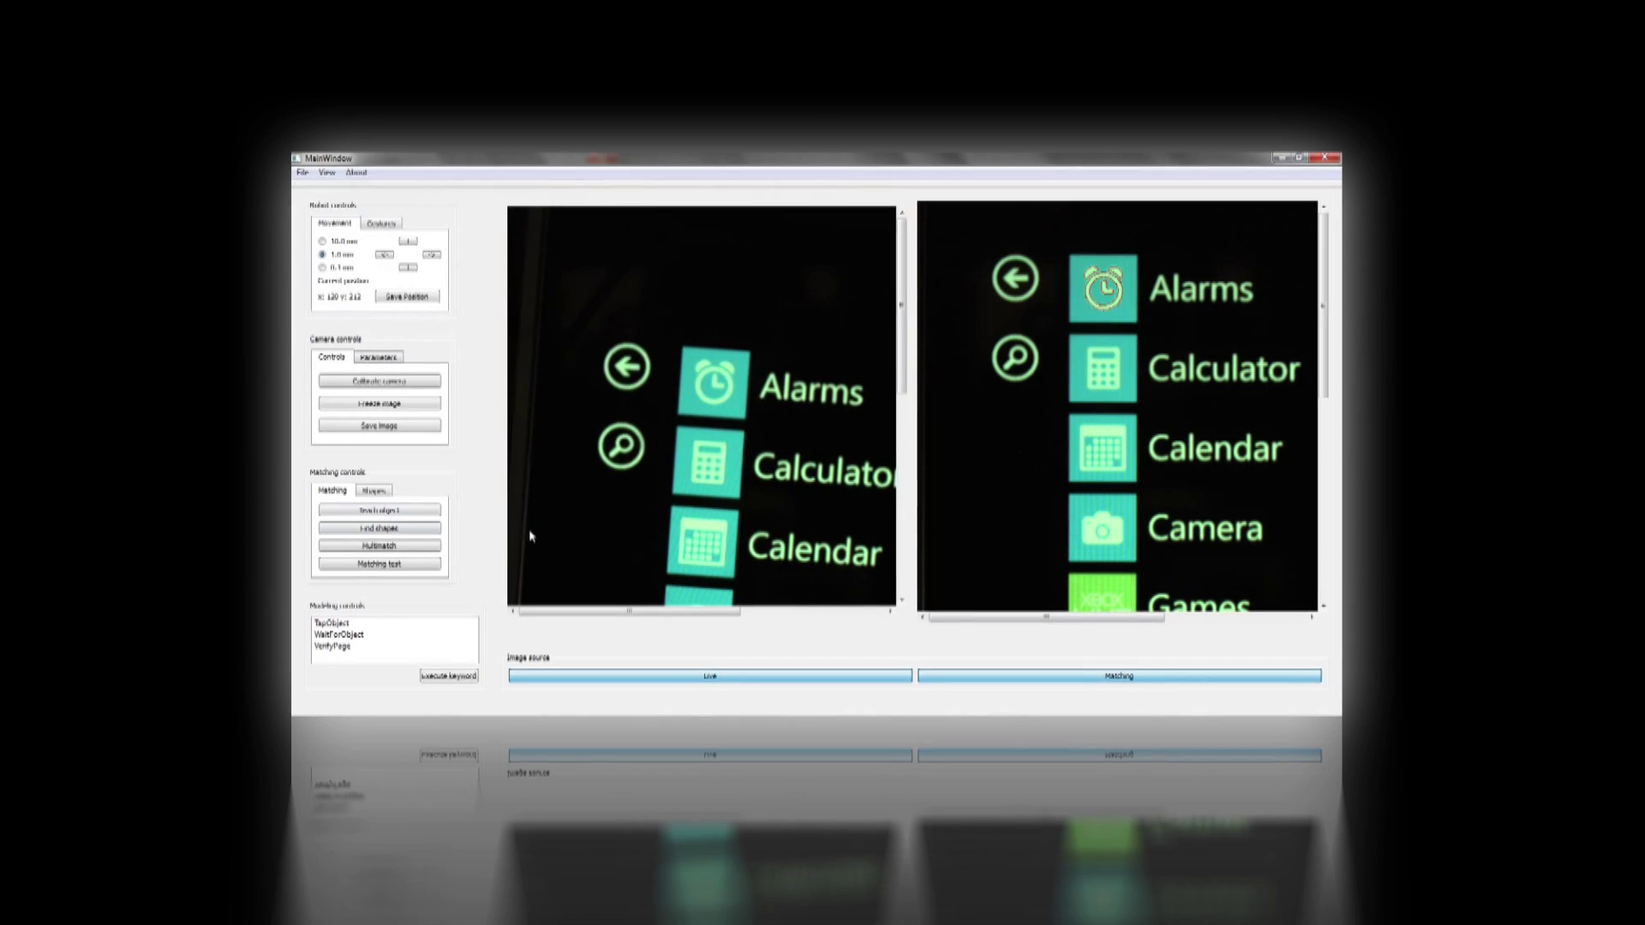
Load alarms.shm and match it against the Alarms icon in the camera image
left_click(380, 530)
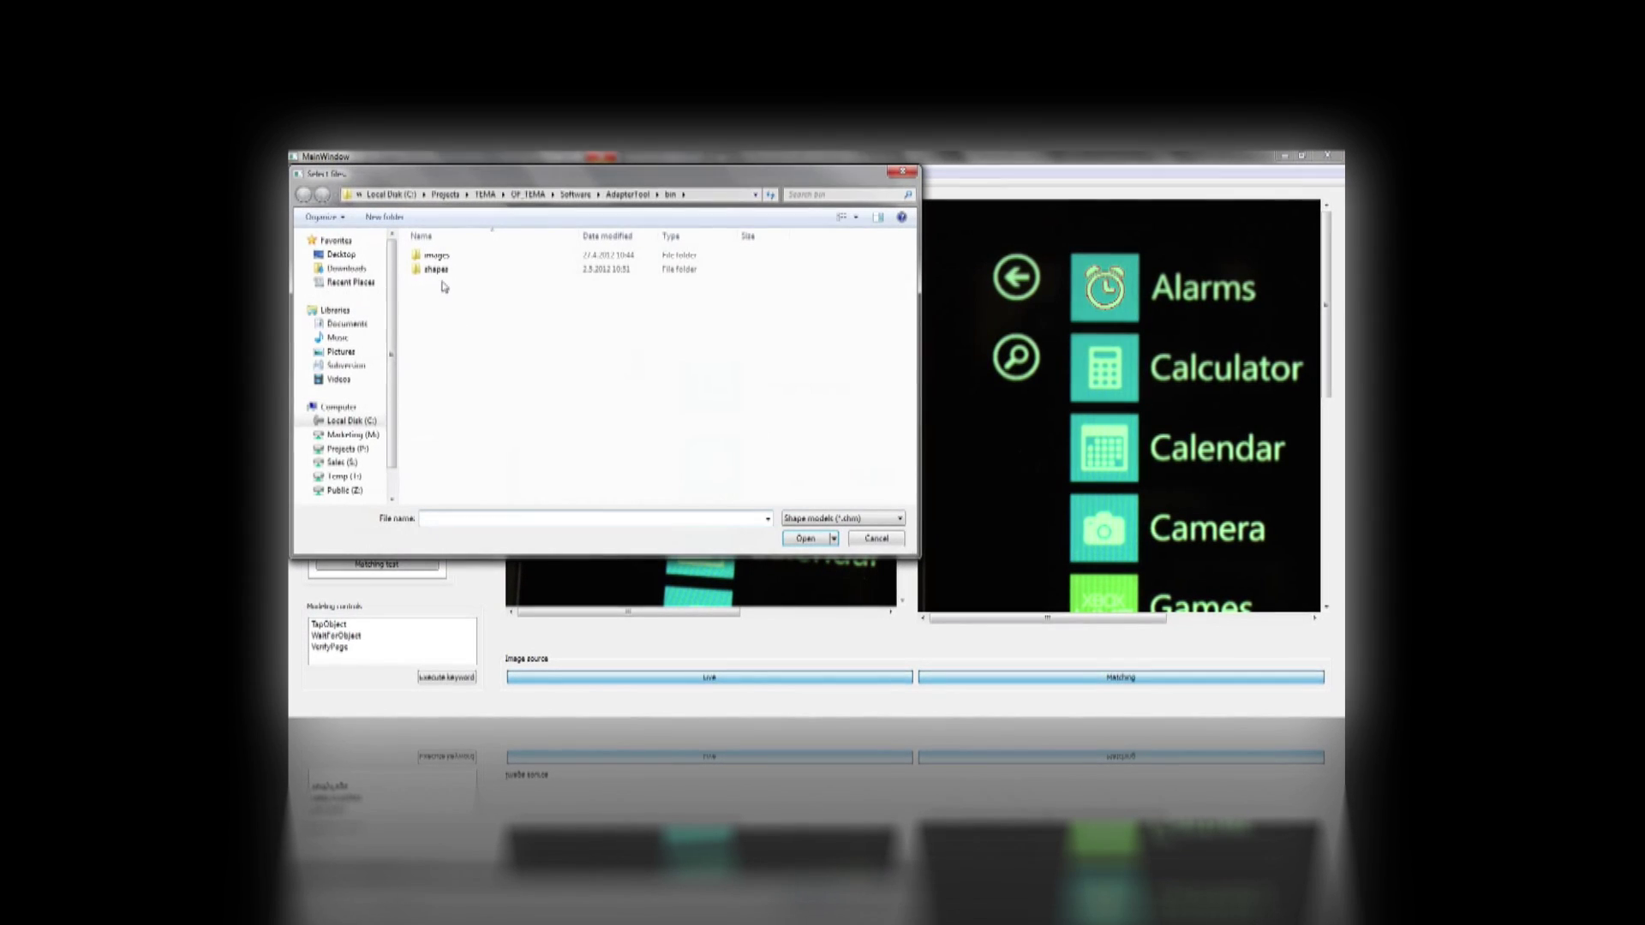
left_click(806, 539)
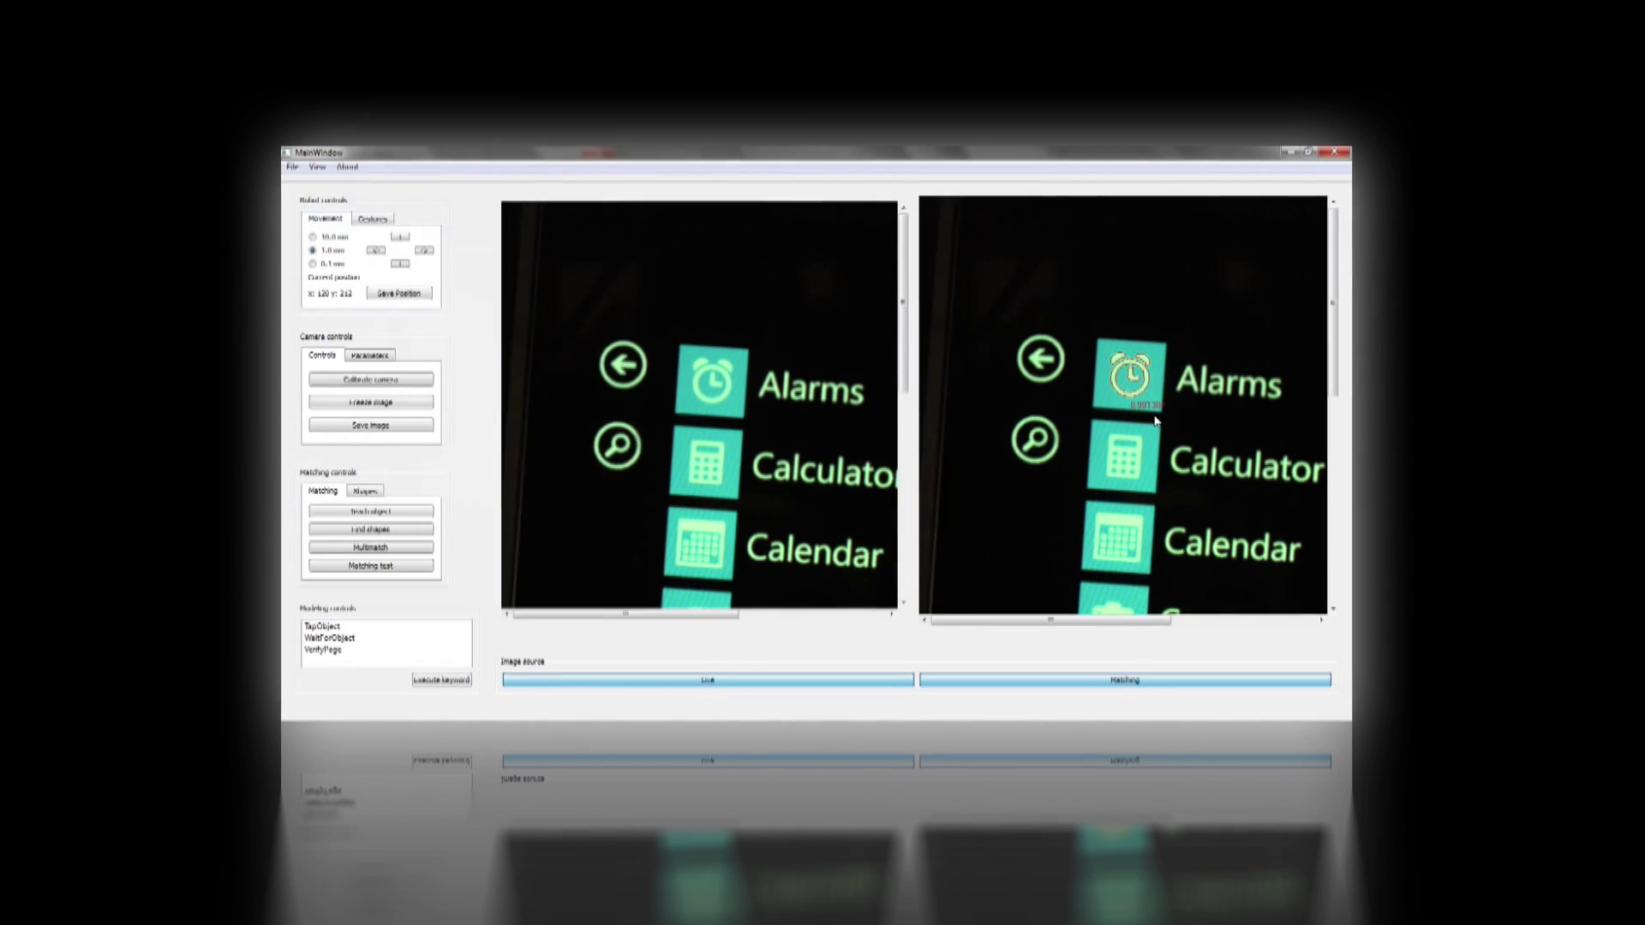